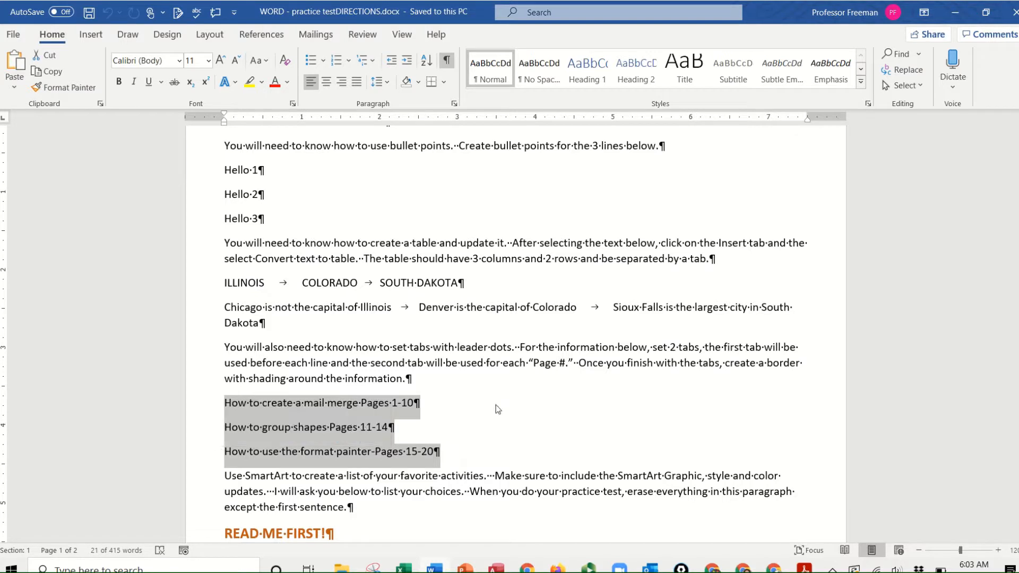
{"action": "left_click", "coordinate": [206, 408]}
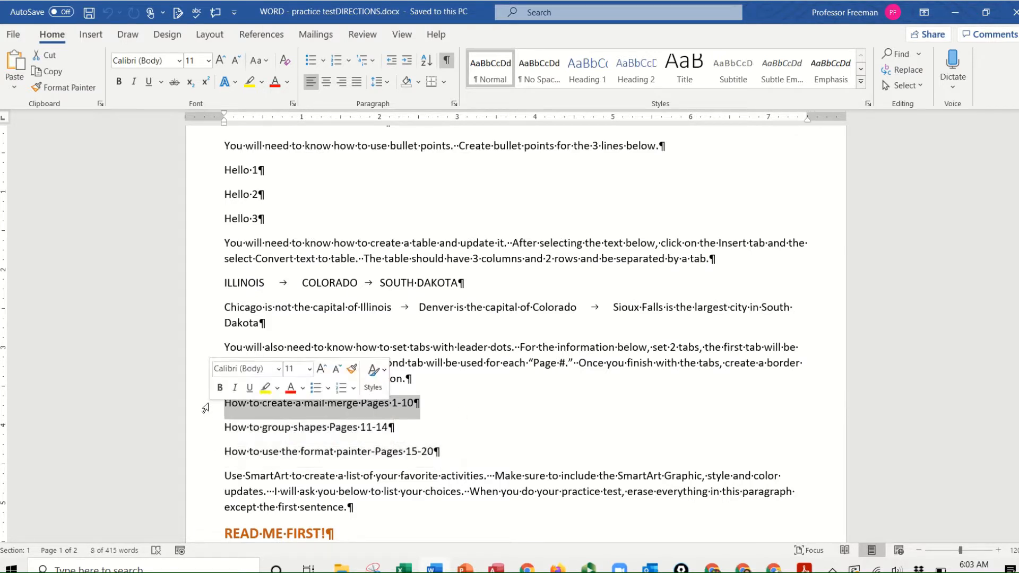
{"action": "left_click_drag", "start_coordinate": [205, 408], "coordinate": [212, 446]}
{"action": "left_click", "coordinate": [464, 413]}
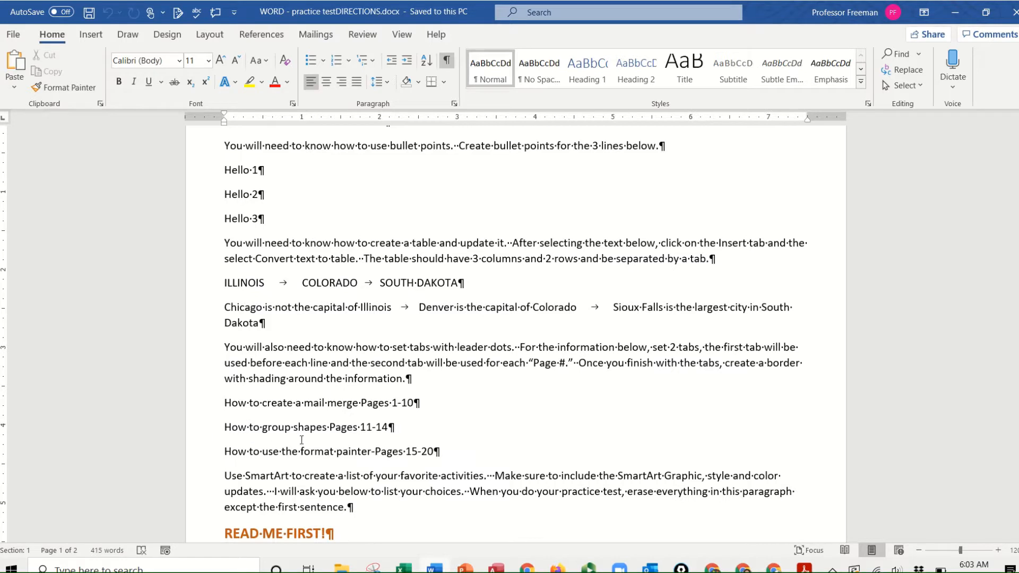
Try a left tab stop at 4" on the mail merge line, indent the line to it, and remove both again.
{"action": "mouse_move", "coordinate": [224, 403]}
{"action": "left_mouse_down"}
{"action": "mouse_move", "coordinate": [427, 402]}
{"action": "mouse_move", "coordinate": [225, 405]}
{"action": "left_mouse_up"}
{"action": "left_click", "coordinate": [537, 118]}
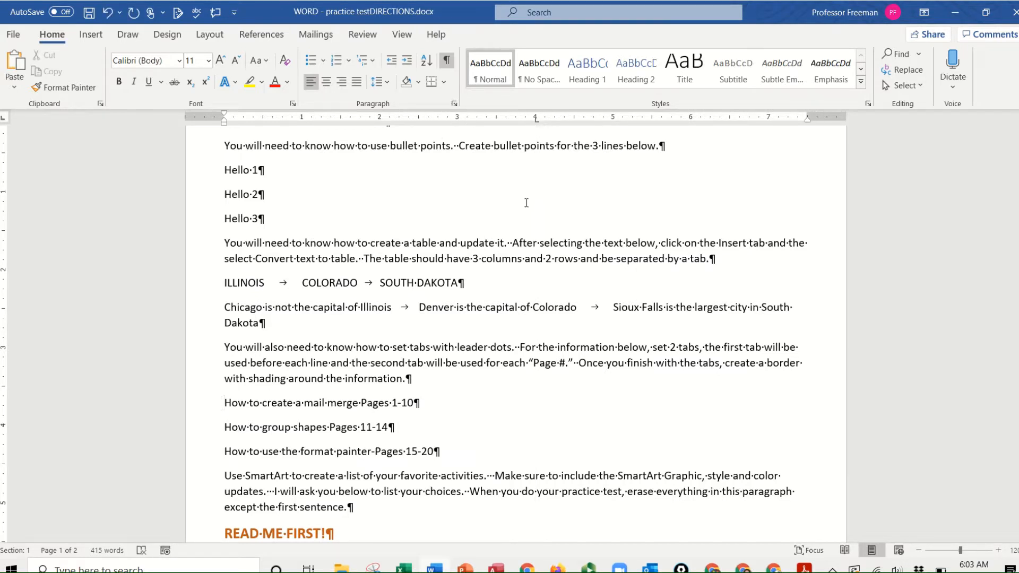
{"action": "key", "text": "Tab"}
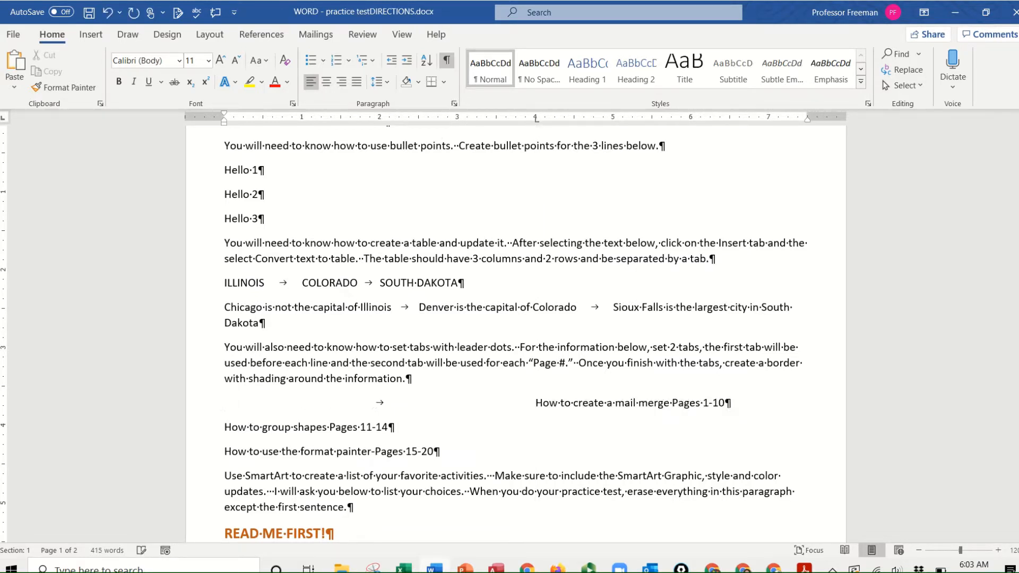
{"action": "left_click", "coordinate": [222, 426]}
{"action": "left_click", "coordinate": [108, 13]}
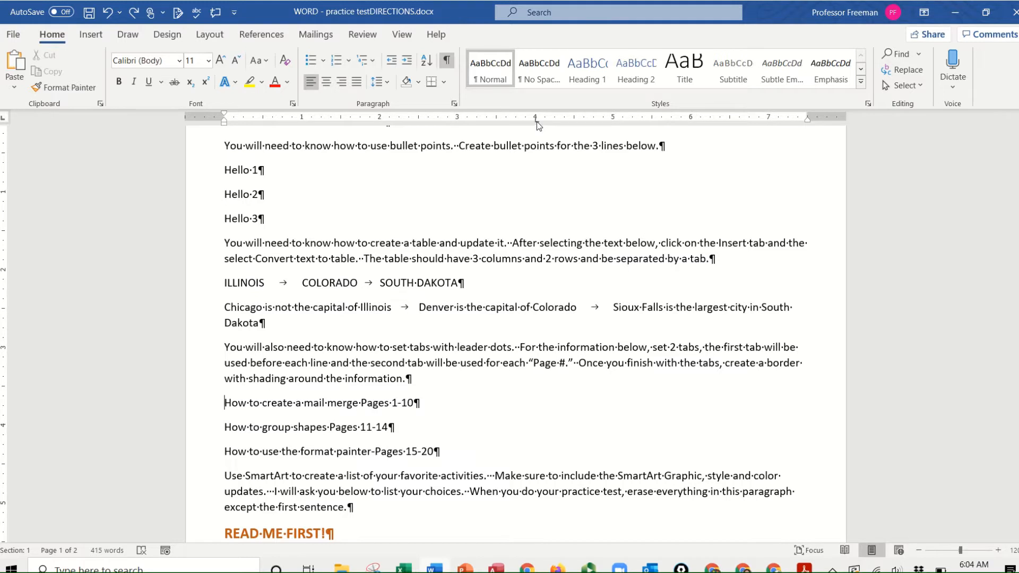
{"action": "left_click_drag", "start_coordinate": [537, 122], "coordinate": [536, 140]}
Create a new blank document and set left tab stops at 1.5", 3.5" and 5".
{"action": "scroll", "coordinate": [526, 219], "scroll_direction": "up", "scroll_amount": 2}
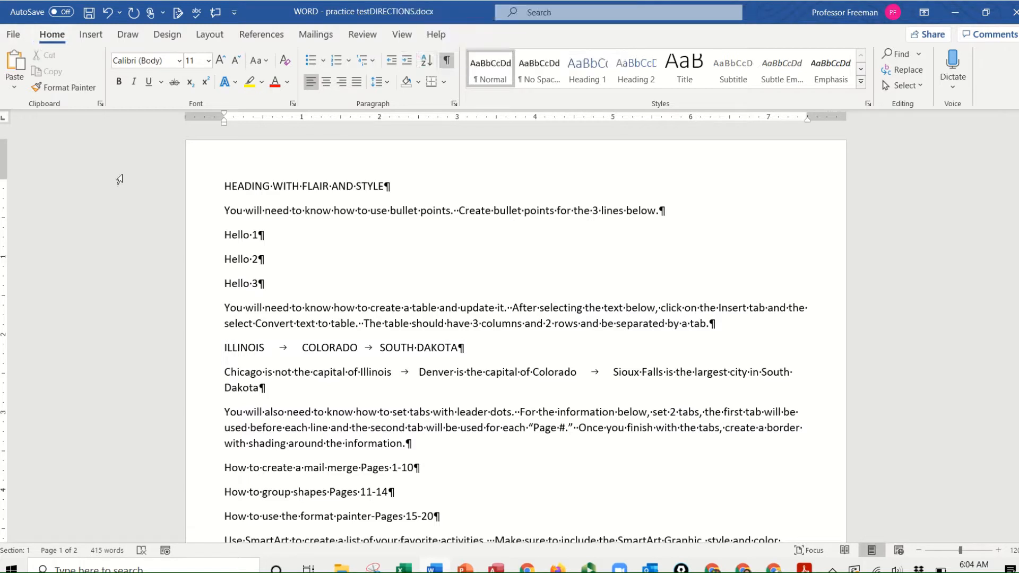
{"action": "key", "text": "ctrl+n"}
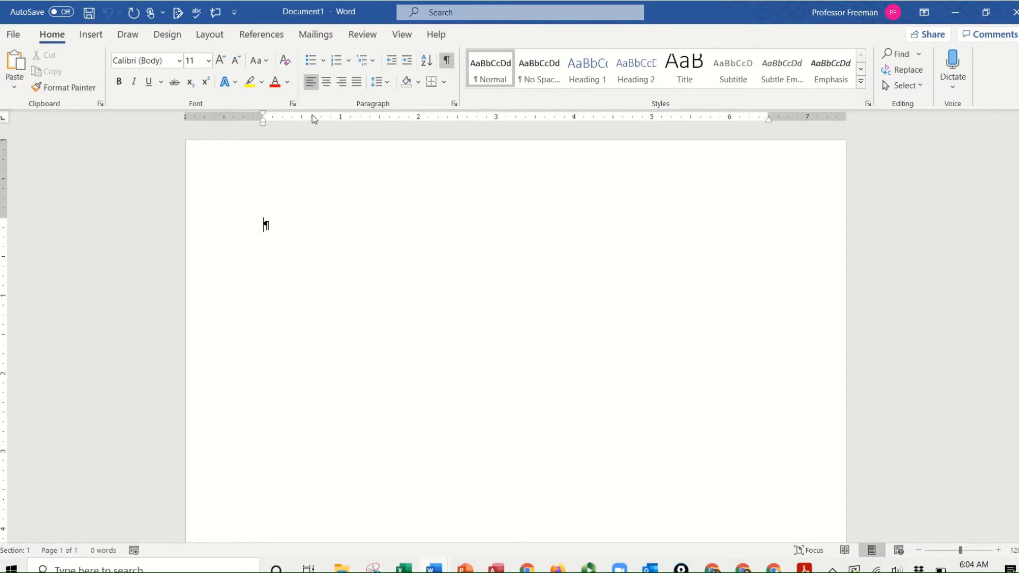
{"action": "left_click", "coordinate": [380, 119]}
{"action": "left_click", "coordinate": [536, 119]}
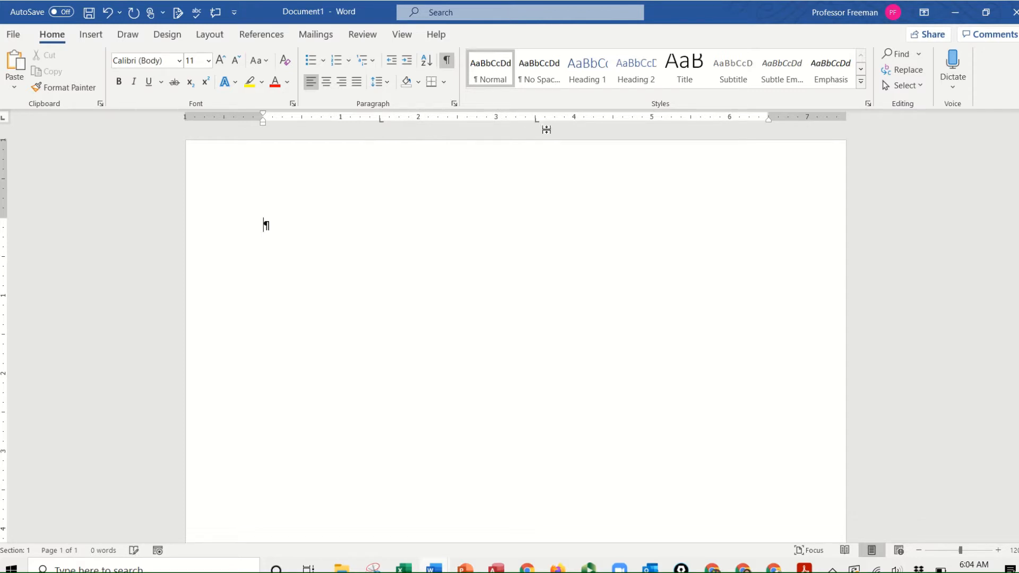
{"action": "left_click", "coordinate": [652, 119]}
Insert three tabs on each of the first two lines of the blank document.
{"action": "key", "text": "Tab"}
{"action": "key", "text": "Tab"}
{"action": "key", "text": "Tab"}
{"action": "key", "text": "Return"}
{"action": "key", "text": "Tab"}
{"action": "key", "text": "Tab"}
{"action": "key", "text": "Tab"}
Return to the practice test document and add a left tab stop at 1" without a leader to the three "How to" lines.
{"action": "left_click", "coordinate": [950, 14]}
{"action": "scroll", "coordinate": [449, 389], "scroll_direction": "down", "scroll_amount": 2}
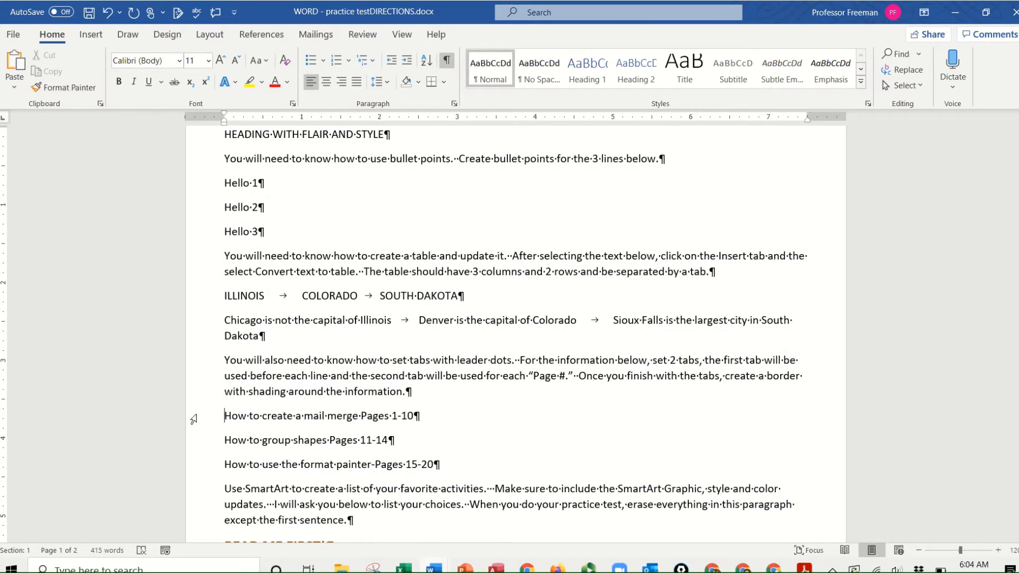
{"action": "left_click_drag", "start_coordinate": [199, 422], "coordinate": [201, 471]}
{"action": "left_click", "coordinate": [225, 417]}
{"action": "scroll", "coordinate": [232, 414], "scroll_direction": "down", "scroll_amount": 3}
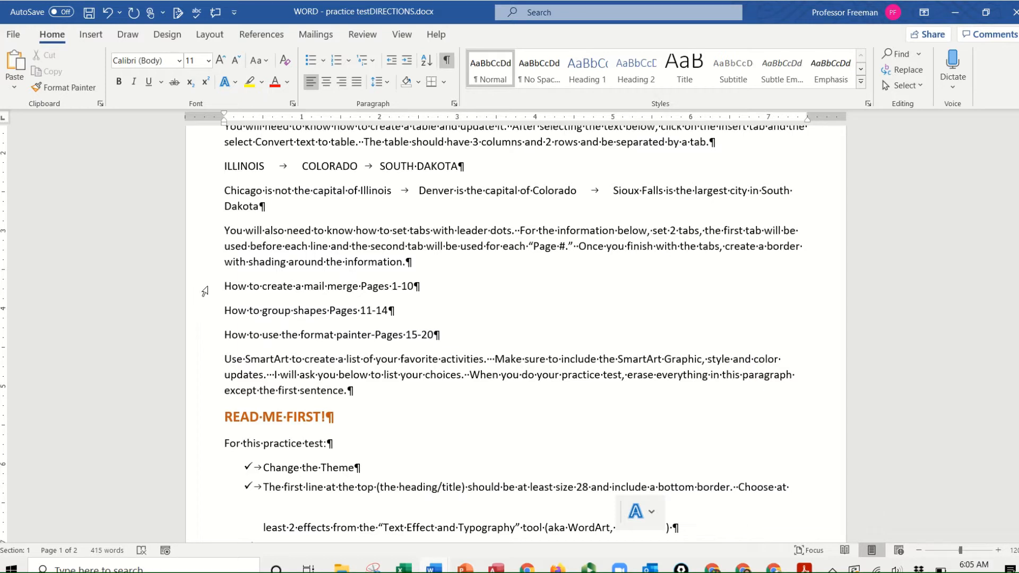
{"action": "left_click_drag", "start_coordinate": [196, 291], "coordinate": [198, 335]}
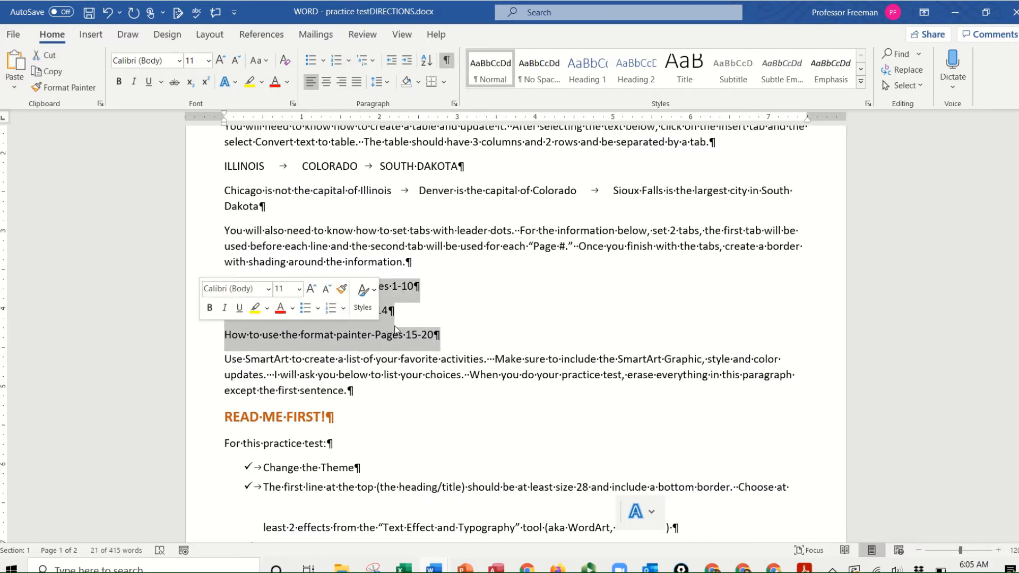
{"action": "left_click", "coordinate": [455, 104]}
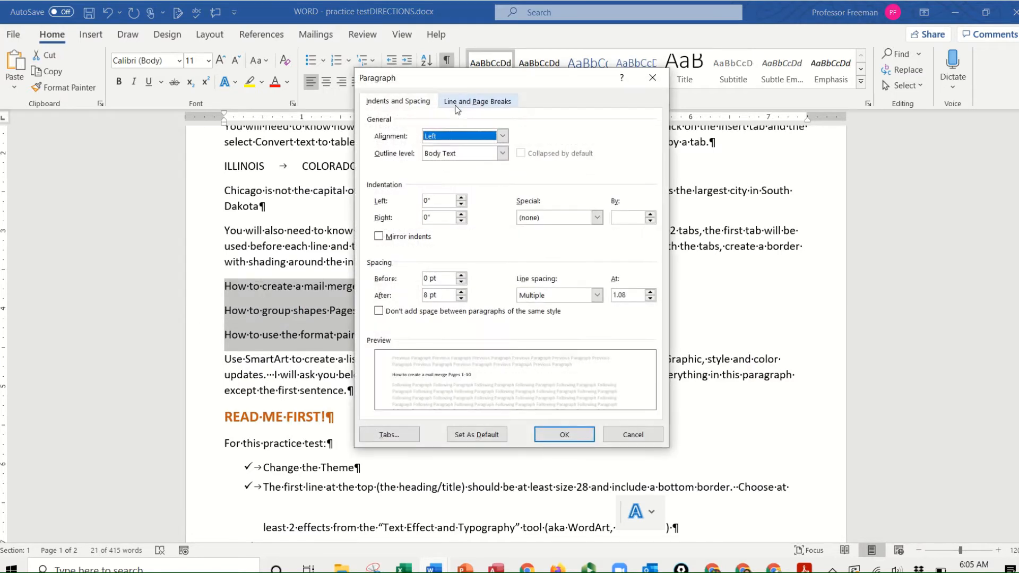
{"action": "left_click", "coordinate": [393, 439]}
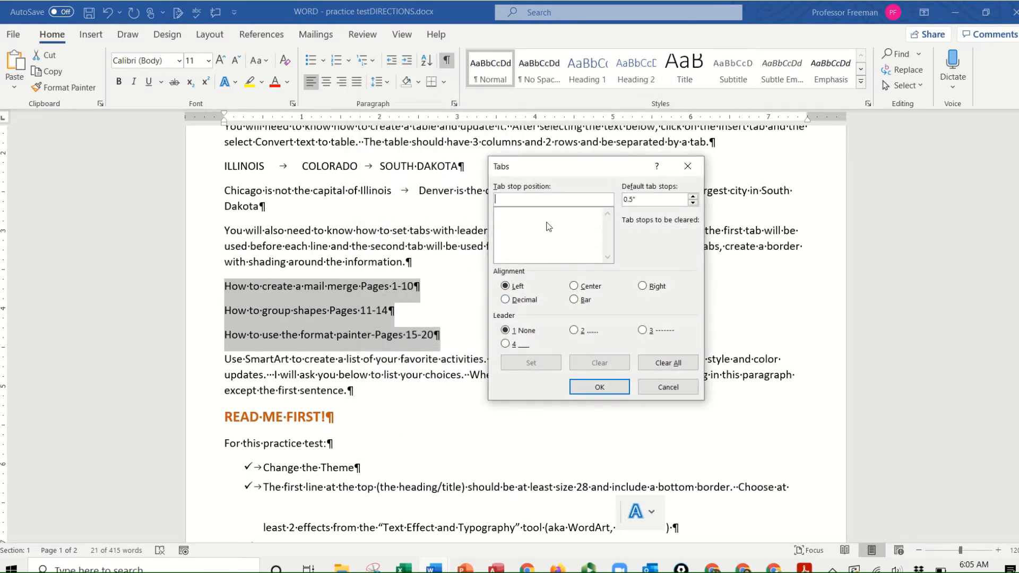
{"action": "type", "text": "1"}
{"action": "left_click", "coordinate": [548, 366]}
Add a second left tab stop at 3.5" with a dotted leader to the three lines and apply the tab settings.
{"action": "type", "text": "3.5"}
{"action": "left_click", "coordinate": [575, 331]}
{"action": "left_click", "coordinate": [551, 364]}
{"action": "left_click", "coordinate": [600, 386]}
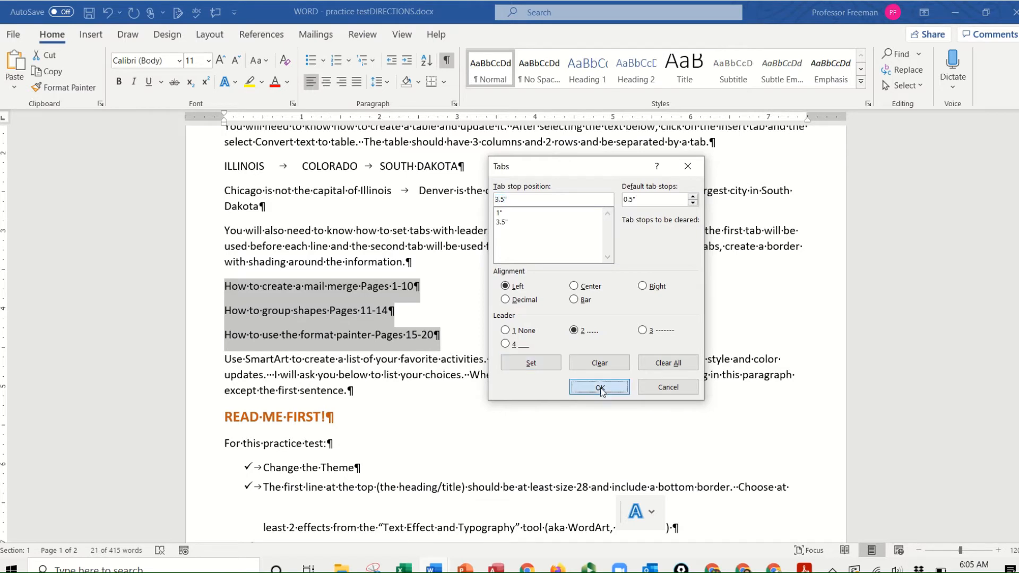
Insert a tab before "How to create a mail merge" and a dot-leader tab before "Pages 1-10".
{"action": "left_click", "coordinate": [350, 298]}
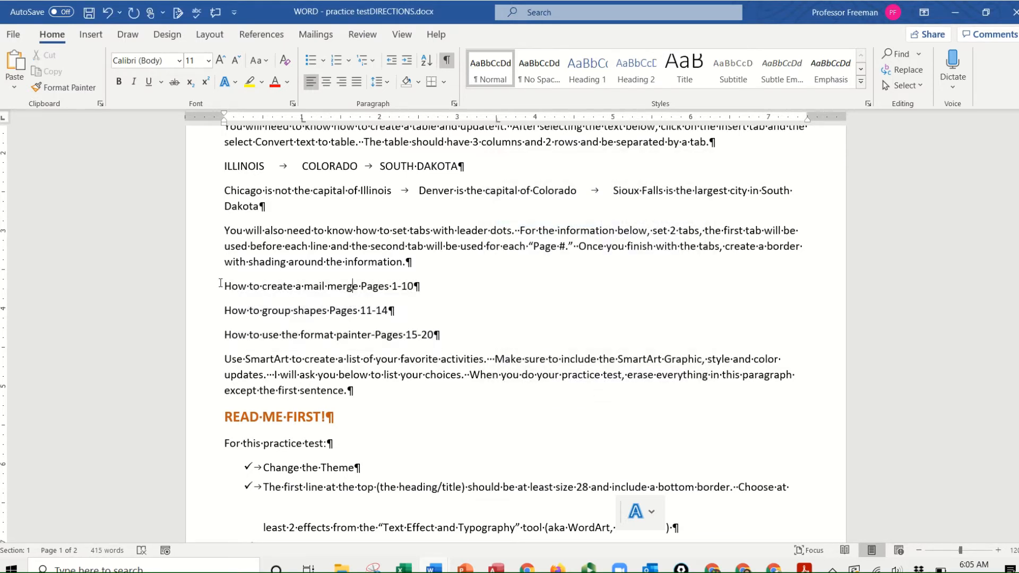
{"action": "key", "text": "Home"}
{"action": "key", "text": "Tab"}
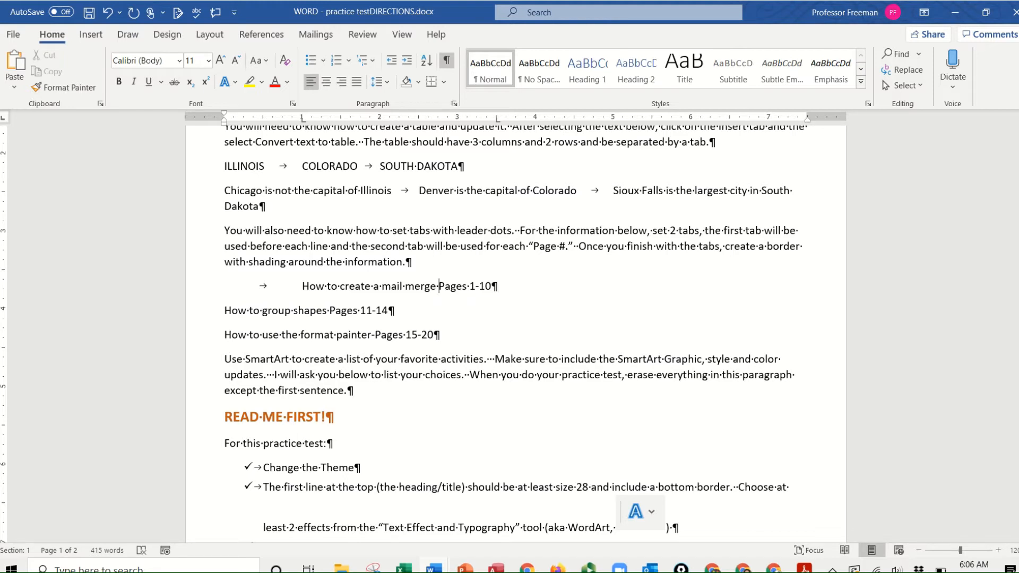
{"action": "key", "text": "BackSpace"}
{"action": "key", "text": "Tab"}
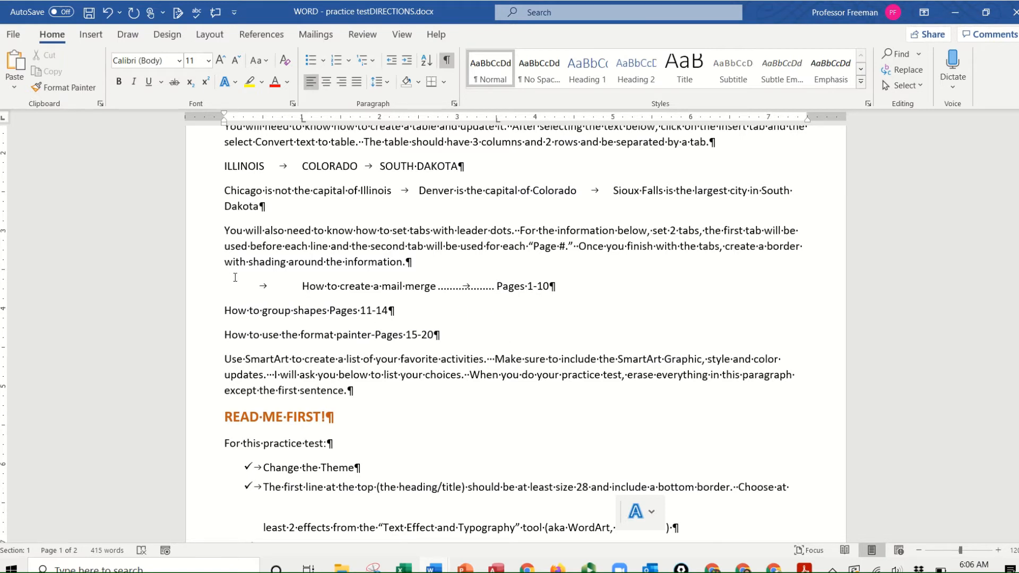
Insert a tab before "How to group shapes" and replace the space before "Pages 11-14" with a dot-leader tab.
{"action": "left_click", "coordinate": [225, 307]}
{"action": "key", "text": "Tab"}
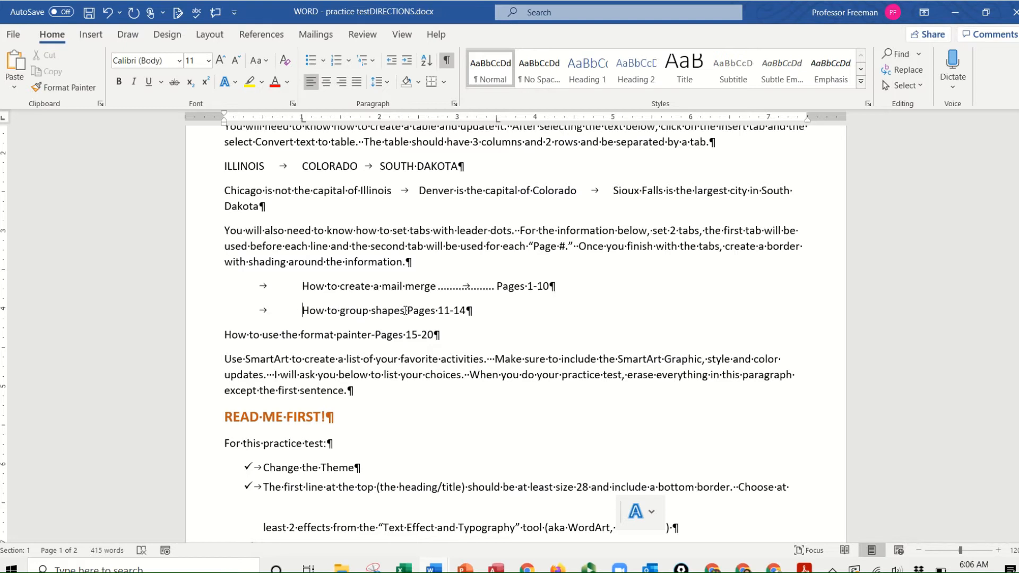
{"action": "key", "text": "BackSpace"}
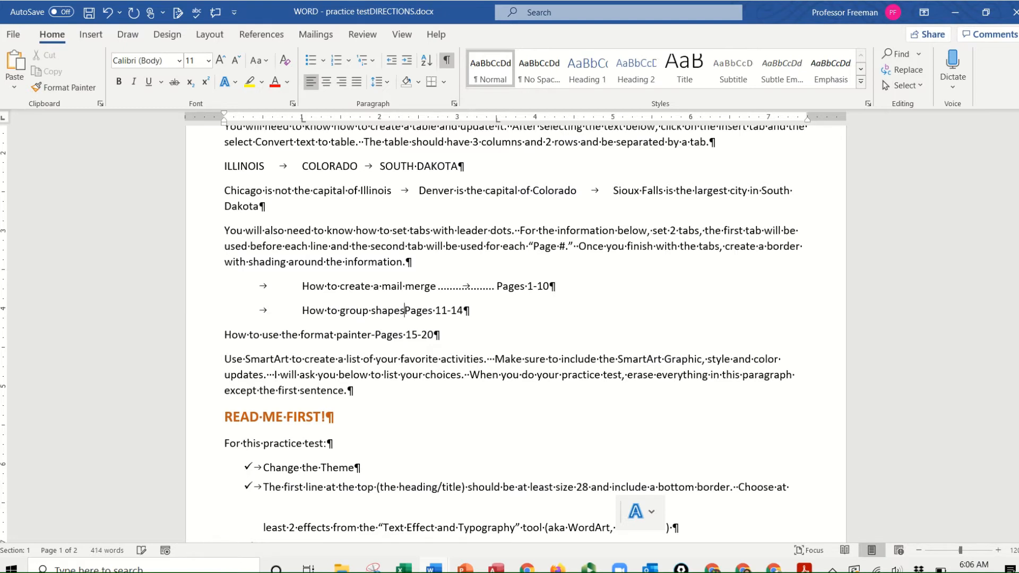
{"action": "key", "text": "Tab"}
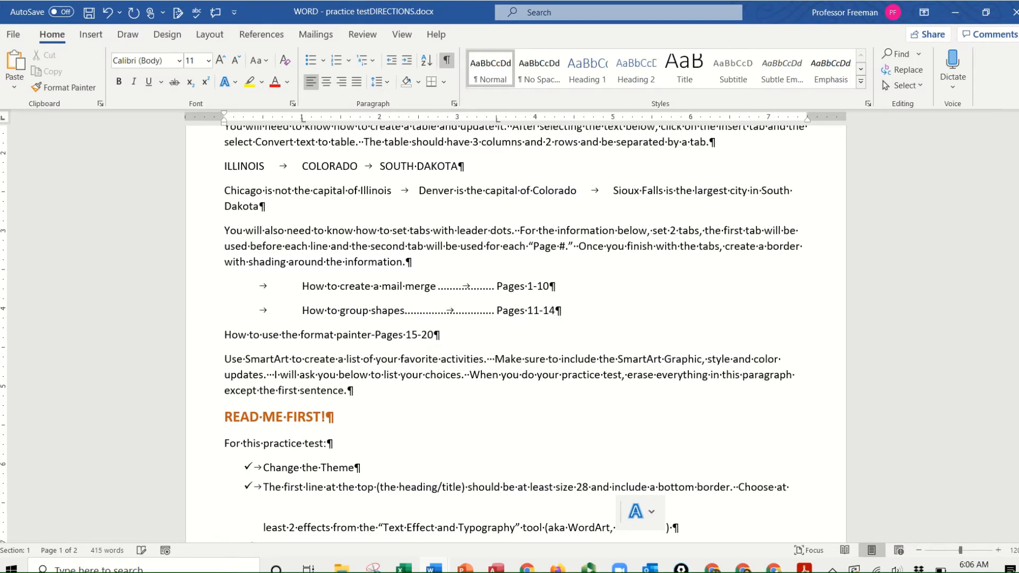
Insert a tab before "How to use the format painter" and replace the character before "Pages 15-20" with a dot-leader tab.
{"action": "left_click", "coordinate": [226, 334]}
{"action": "key", "text": "Tab"}
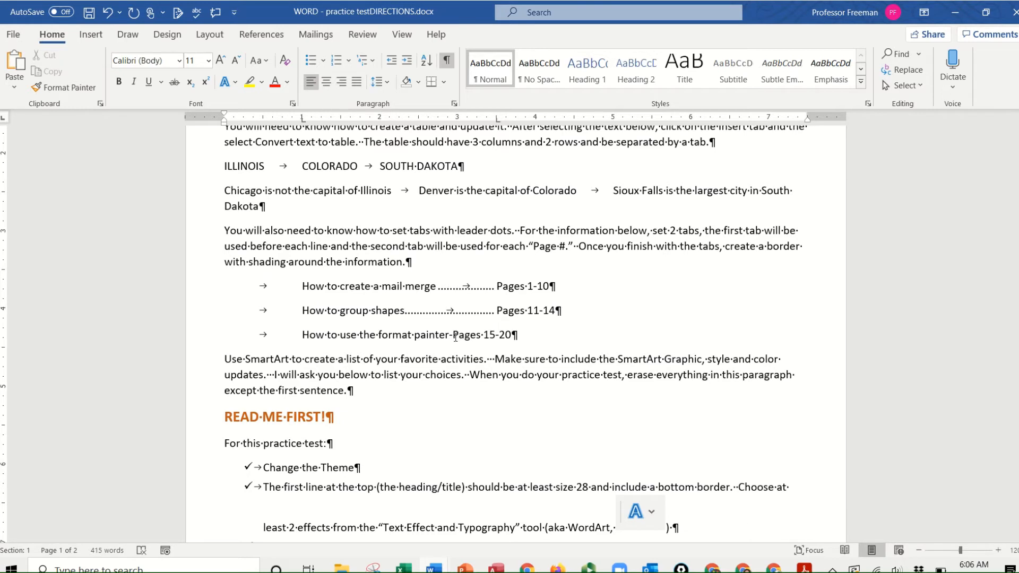
{"action": "left_click", "coordinate": [454, 336]}
{"action": "key", "text": "BackSpace"}
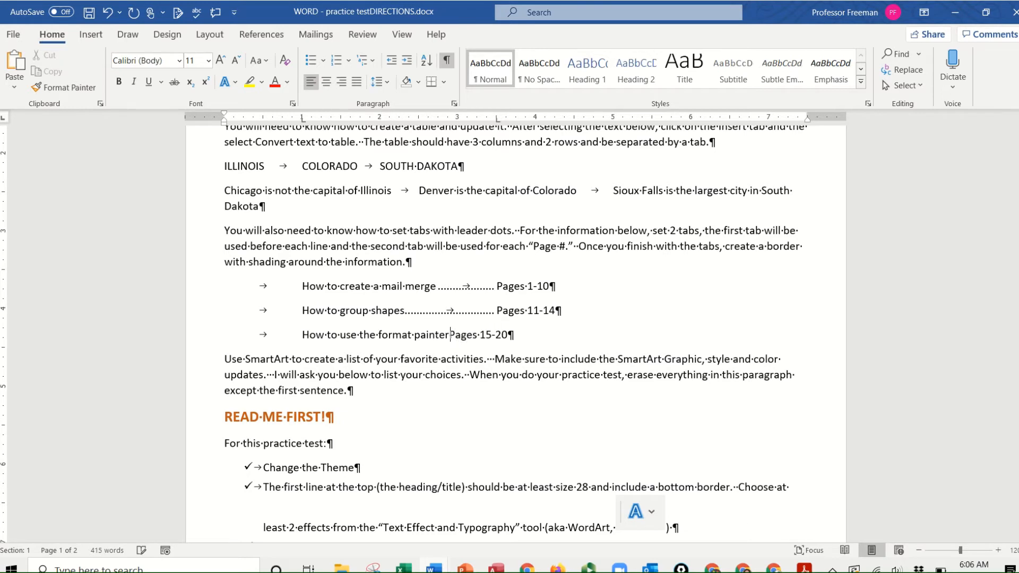
{"action": "key", "text": "Tab"}
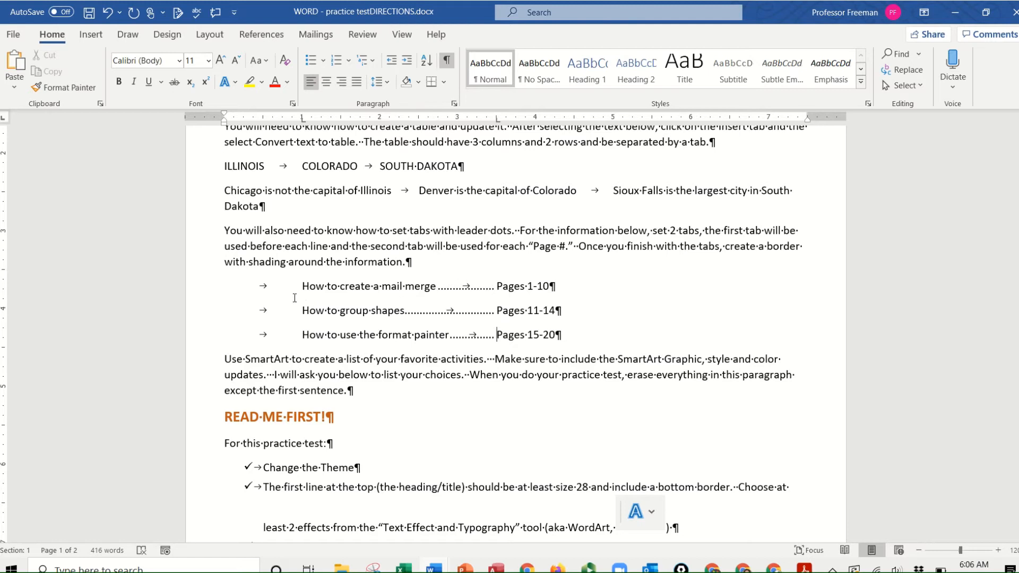
Move the tab stops of all three "How to" lines to 1.5" and 4.5".
{"action": "left_click_drag", "start_coordinate": [195, 286], "coordinate": [189, 309]}
{"action": "left_click", "coordinate": [204, 310]}
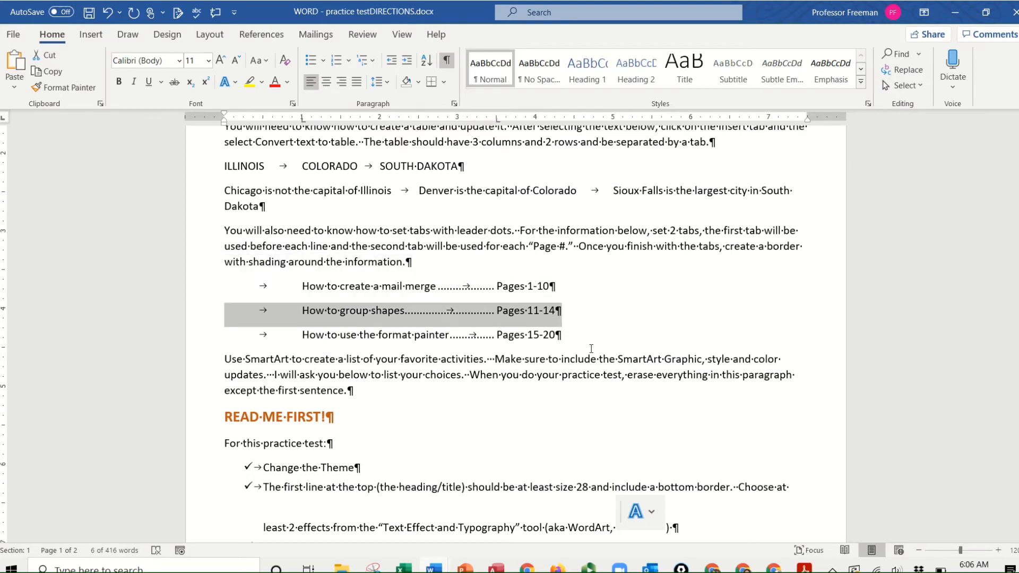
{"action": "left_click", "coordinate": [575, 324]}
{"action": "left_click_drag", "start_coordinate": [196, 288], "coordinate": [190, 340]}
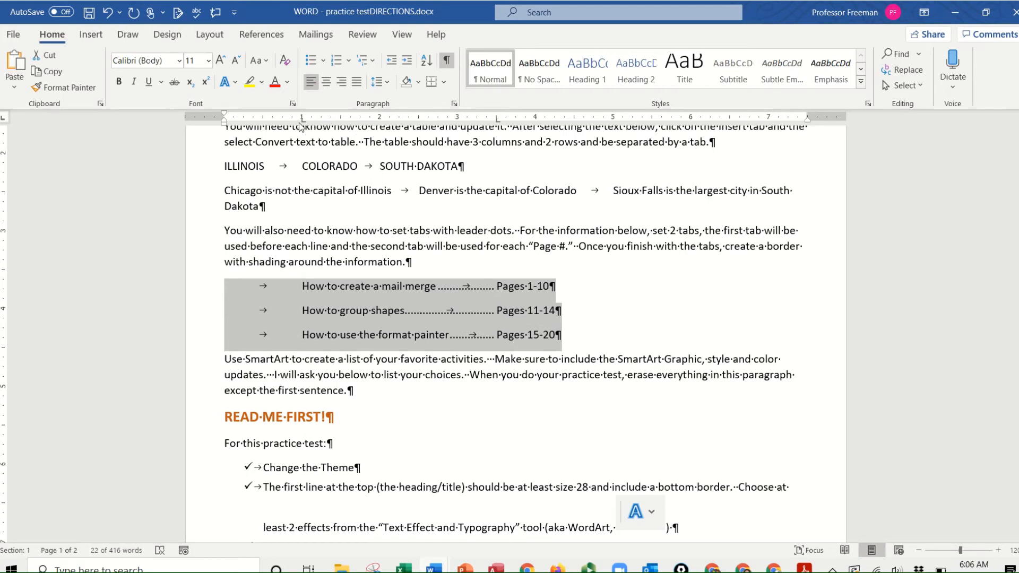
{"action": "left_click_drag", "start_coordinate": [302, 123], "coordinate": [341, 124]}
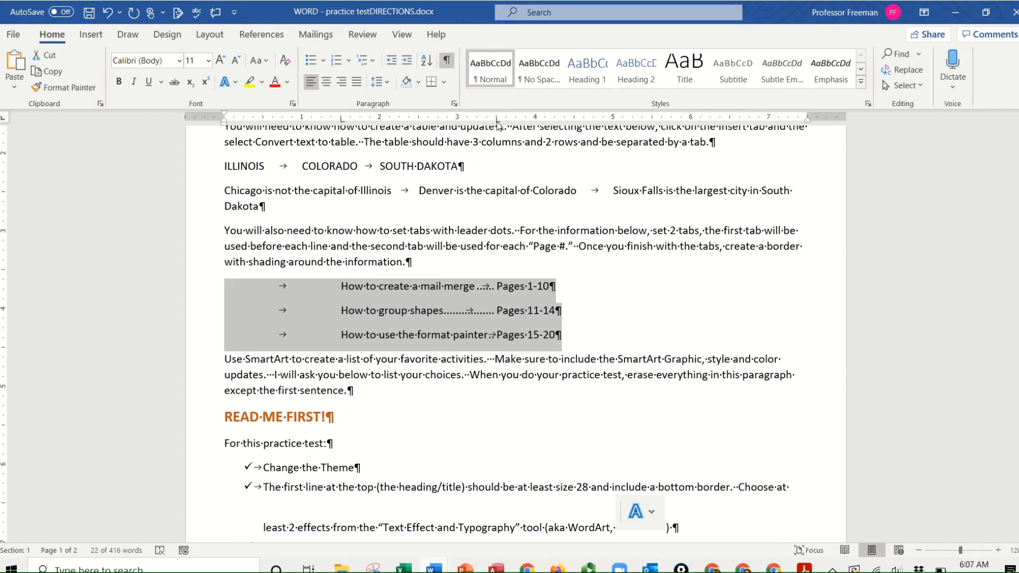
{"action": "left_click_drag", "start_coordinate": [497, 125], "coordinate": [576, 126]}
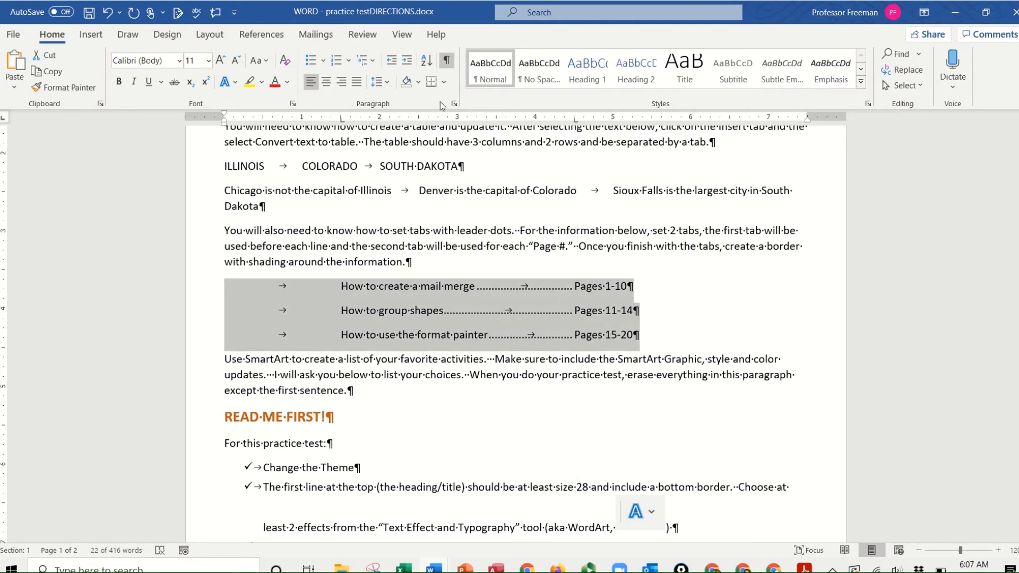
Check the tab stop positions of the three lines in the tab settings without changing anything.
{"action": "left_click", "coordinate": [454, 105]}
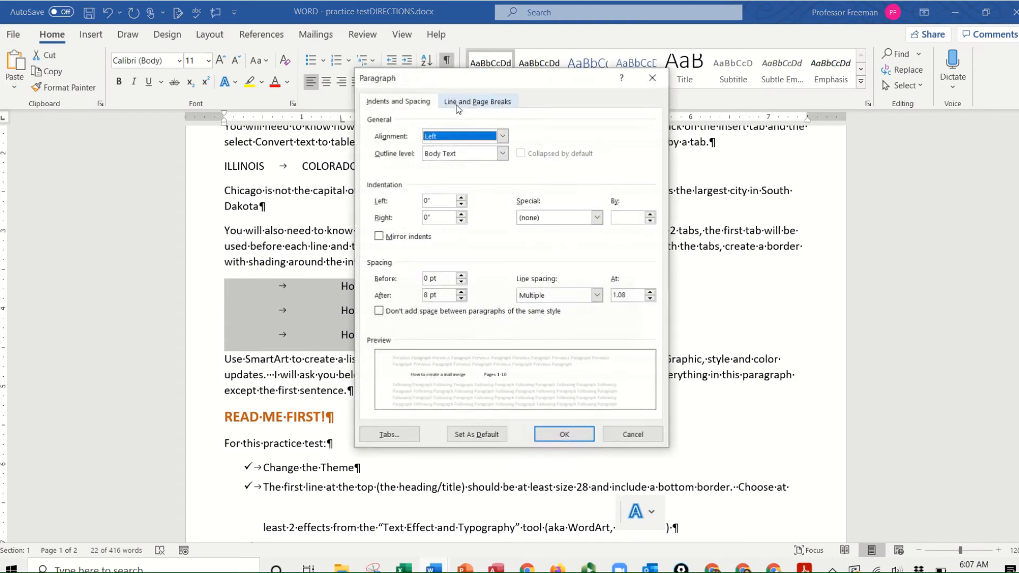
{"action": "left_click", "coordinate": [402, 440]}
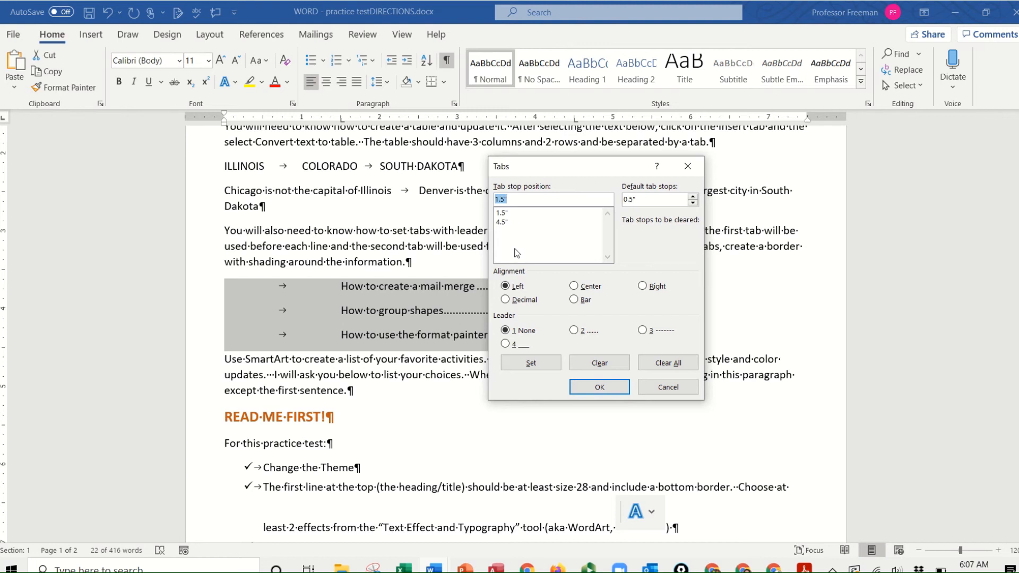
{"action": "left_click", "coordinate": [662, 388]}
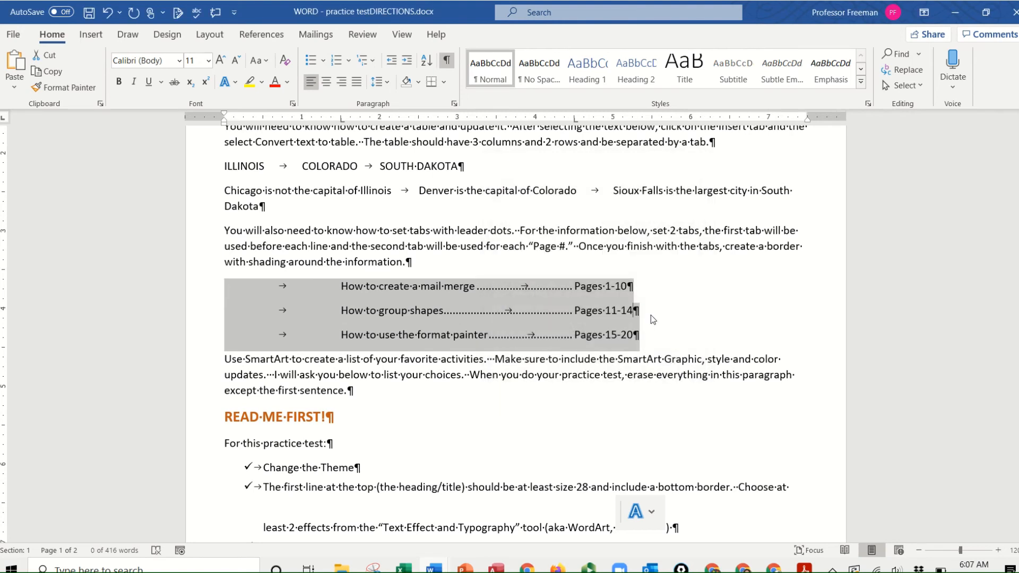
{"action": "left_click", "coordinate": [651, 314]}
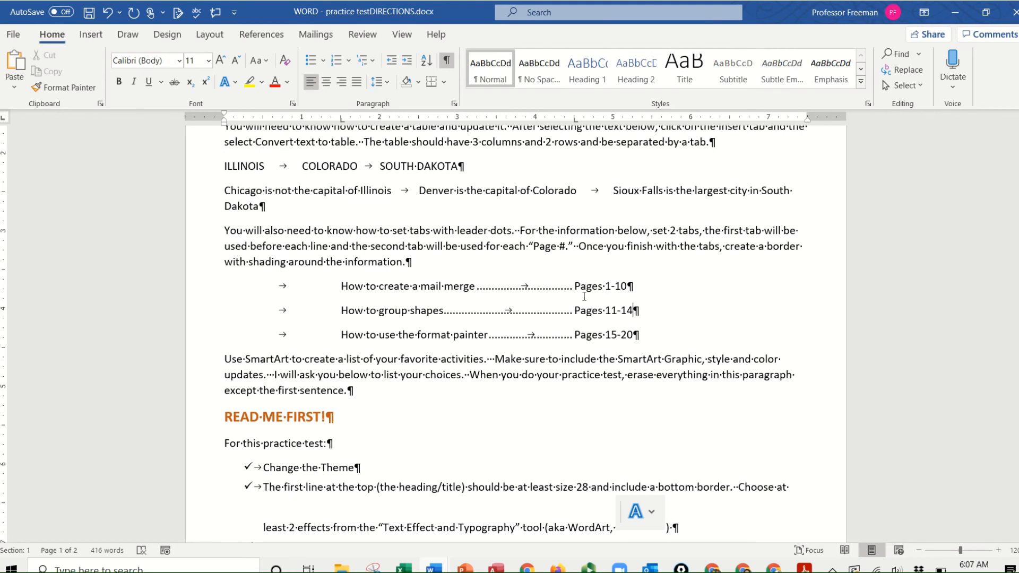
Change the 4.5" tab stop of the three "How to" lines to right alignment, keeping its dotted leader.
{"action": "left_click_drag", "start_coordinate": [201, 292], "coordinate": [201, 338]}
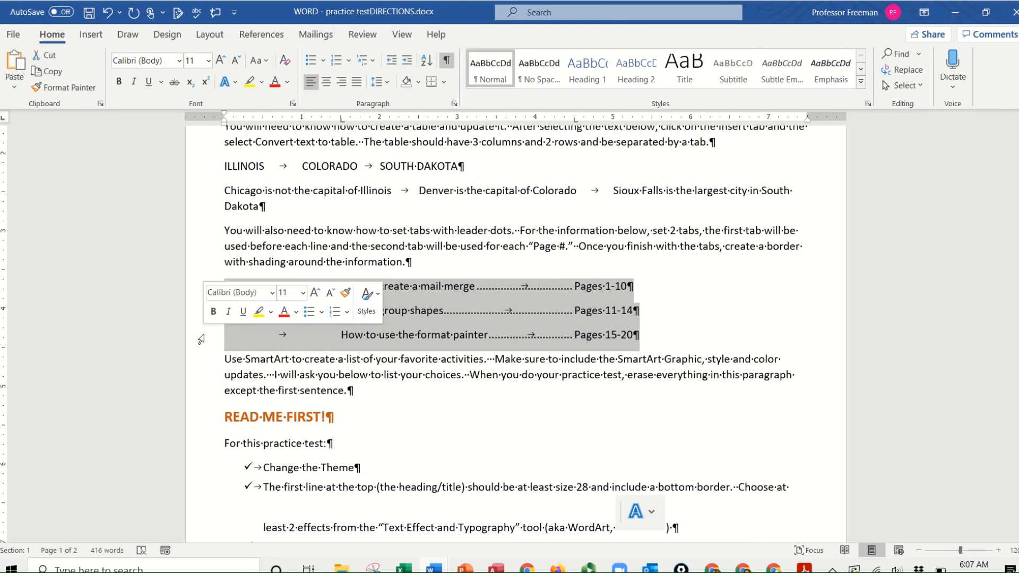
{"action": "left_click", "coordinate": [455, 107]}
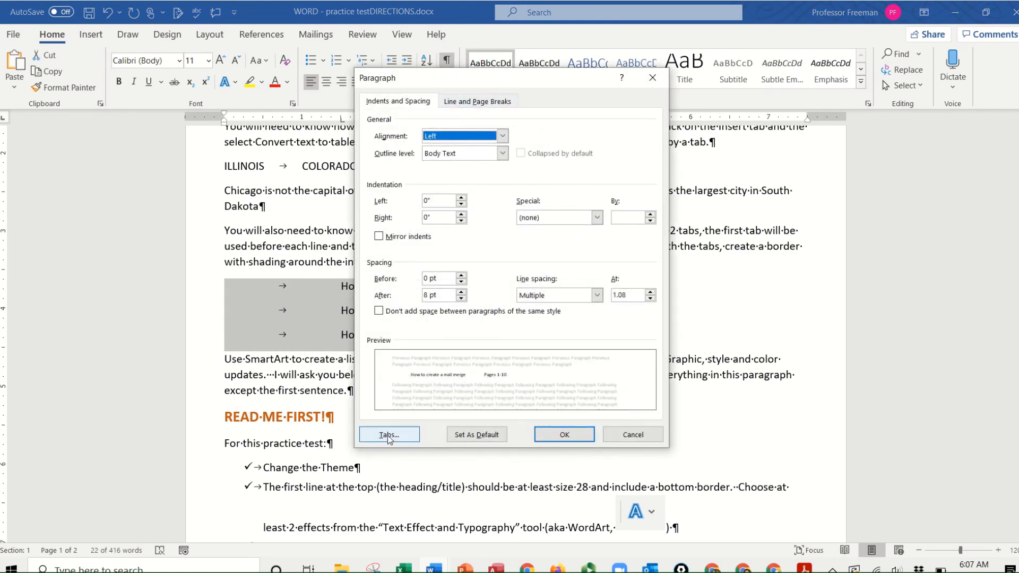
{"action": "left_click", "coordinate": [389, 436]}
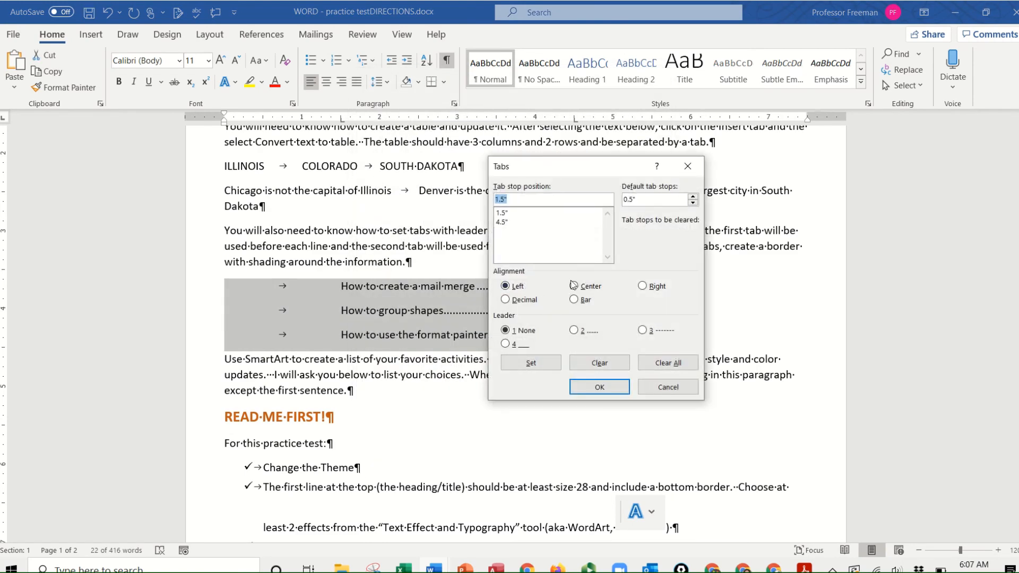
{"action": "left_click", "coordinate": [511, 223]}
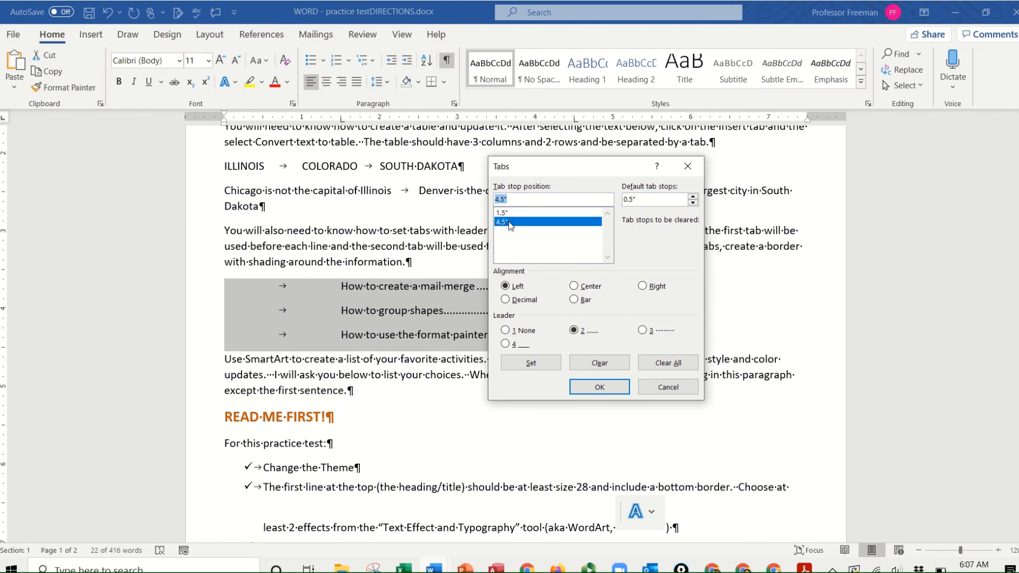
{"action": "left_click", "coordinate": [643, 287]}
{"action": "left_click", "coordinate": [536, 364]}
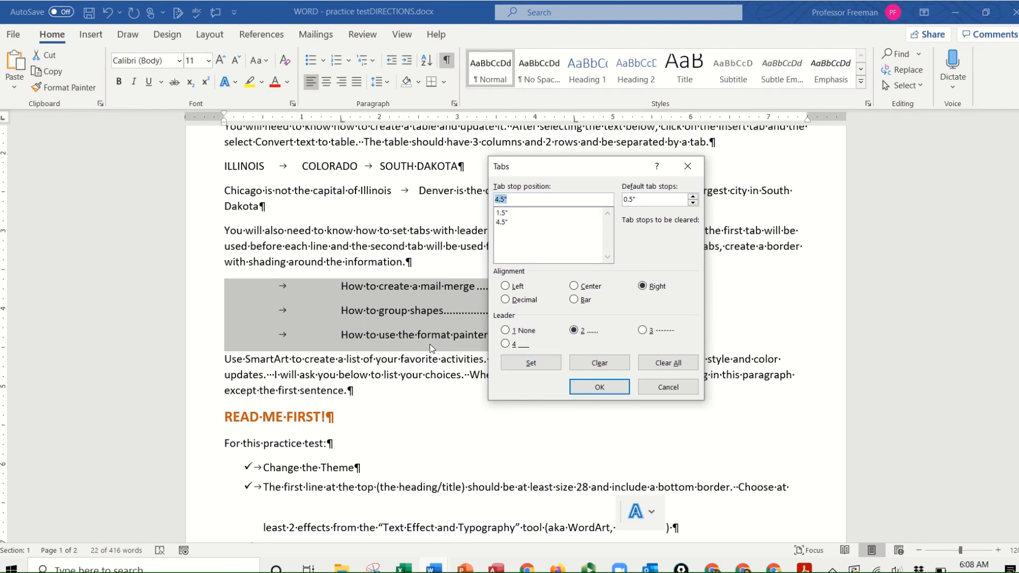
{"action": "left_click", "coordinate": [599, 387]}
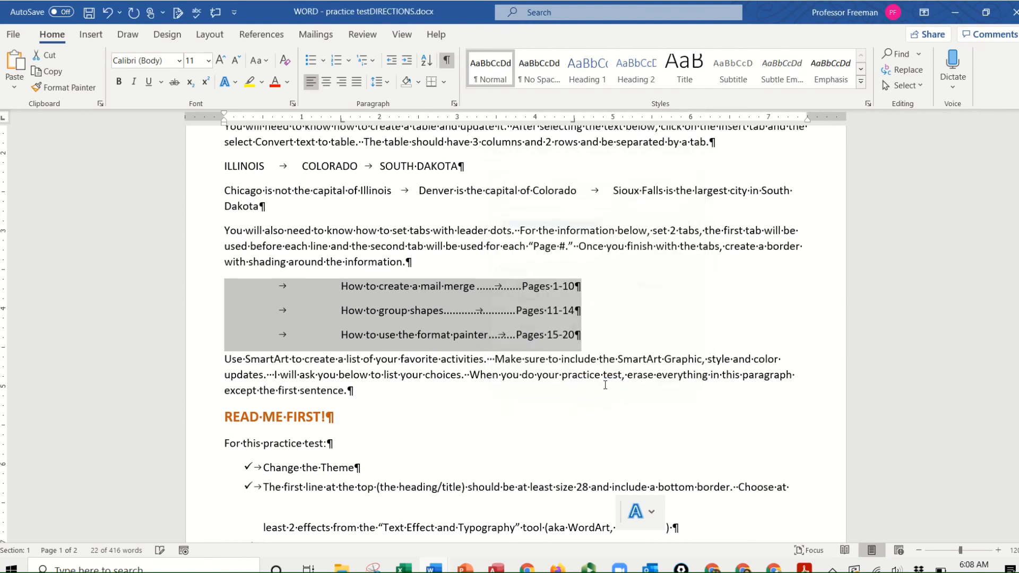
{"action": "left_click", "coordinate": [617, 326]}
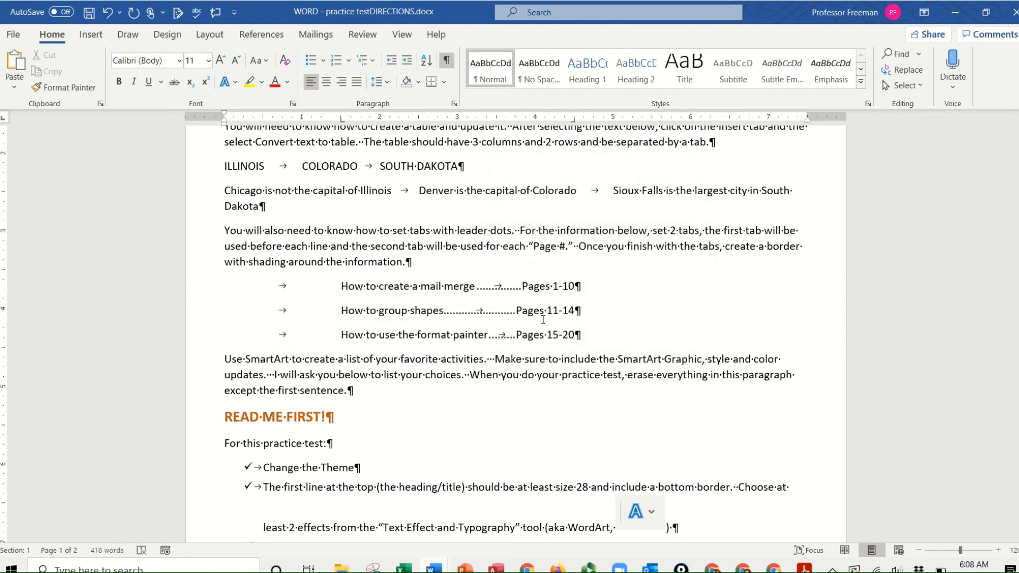